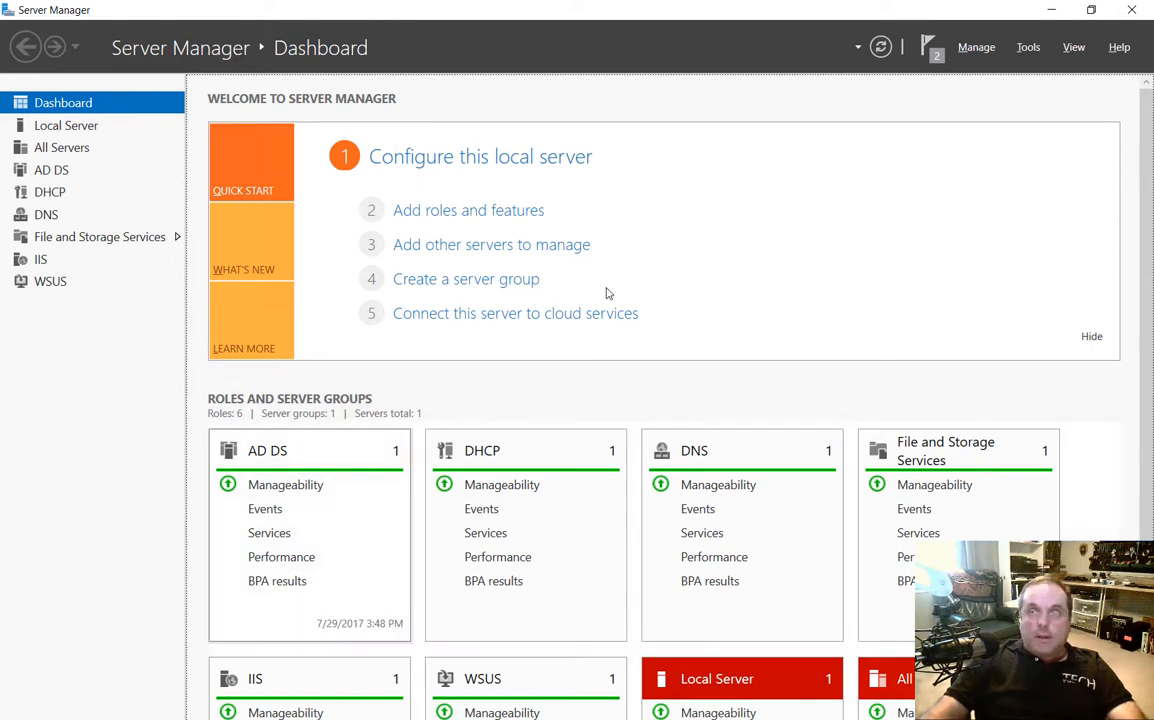
Launch DNS Manager from the Tools menu and show DC2's top-level DNS folders
{"action": "left_click", "coordinate": [1028, 47]}
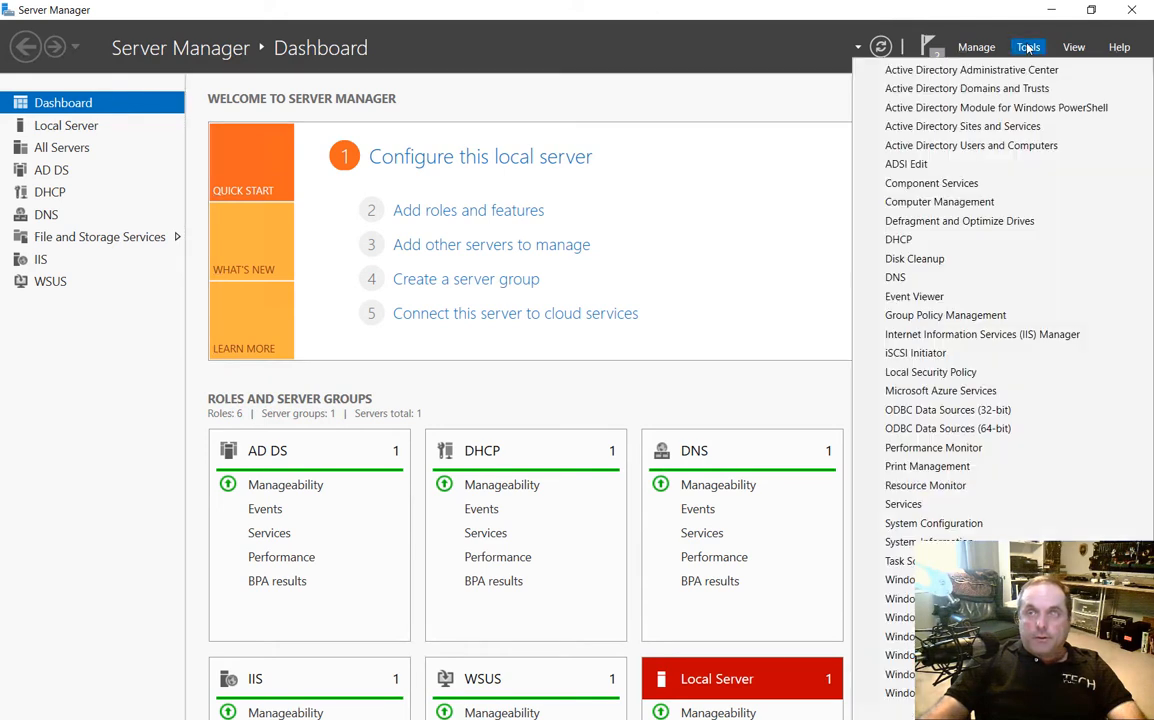
{"action": "left_click", "coordinate": [895, 277]}
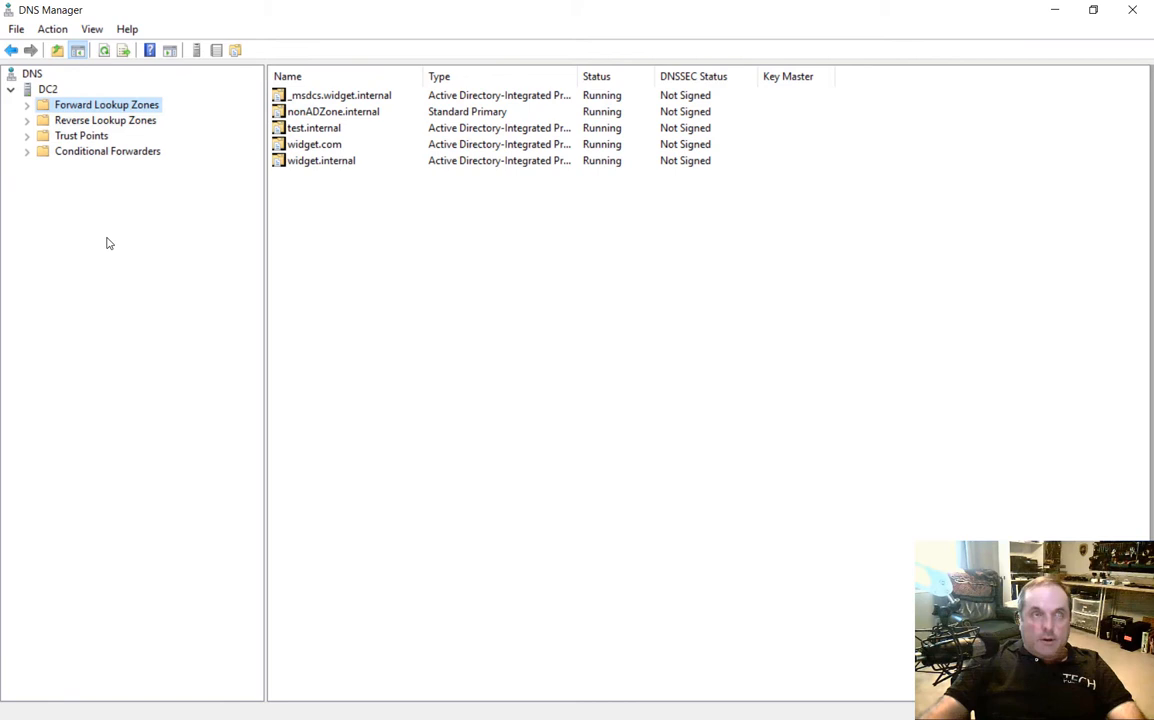
{"action": "left_click", "coordinate": [48, 89]}
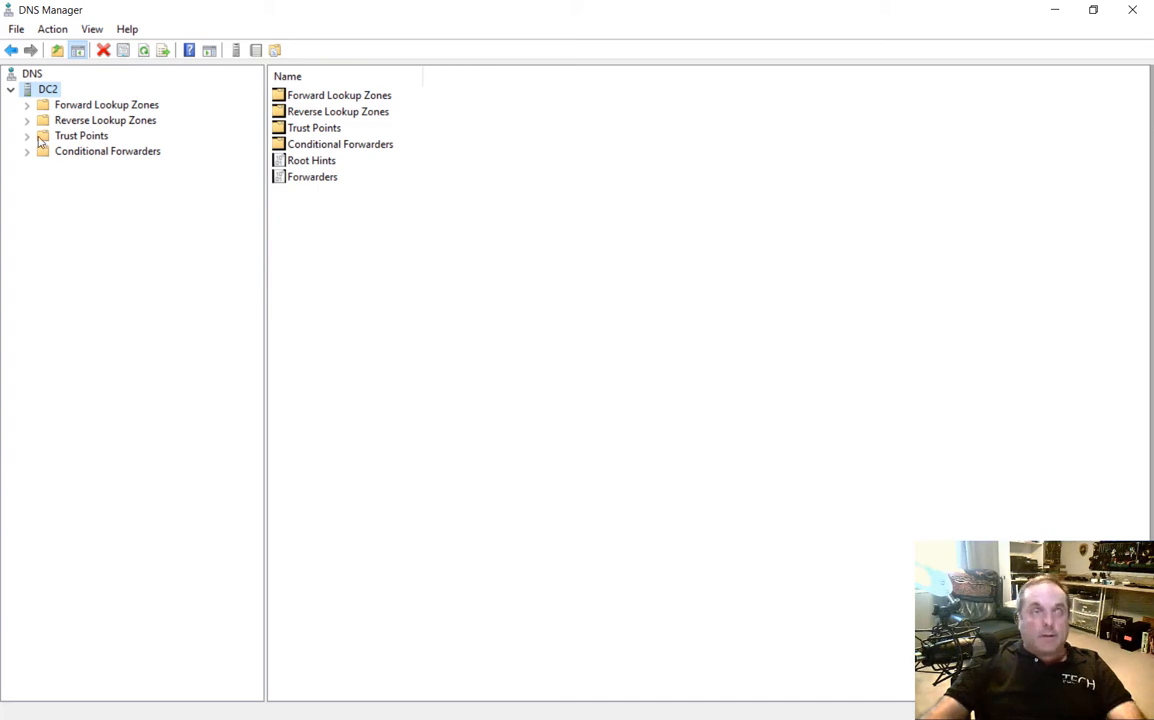
Connect the console to a second DNS server named DC1 alongside DC2
{"action": "left_click", "coordinate": [32, 74]}
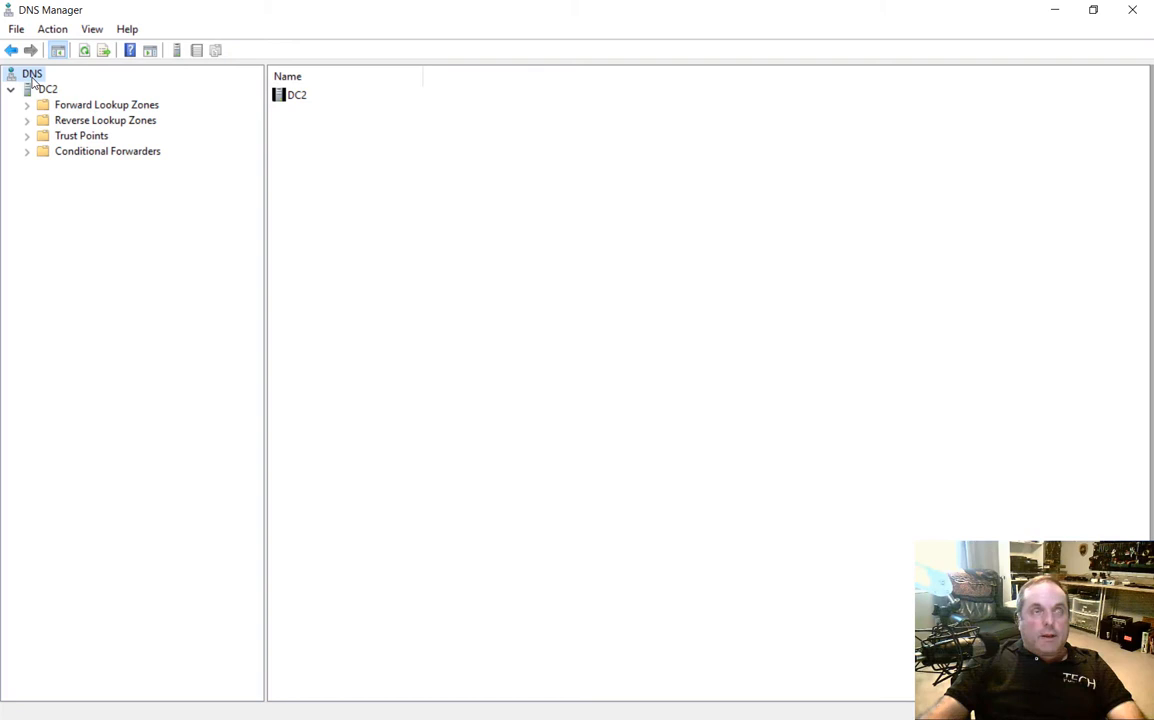
{"action": "right_click", "coordinate": [34, 77]}
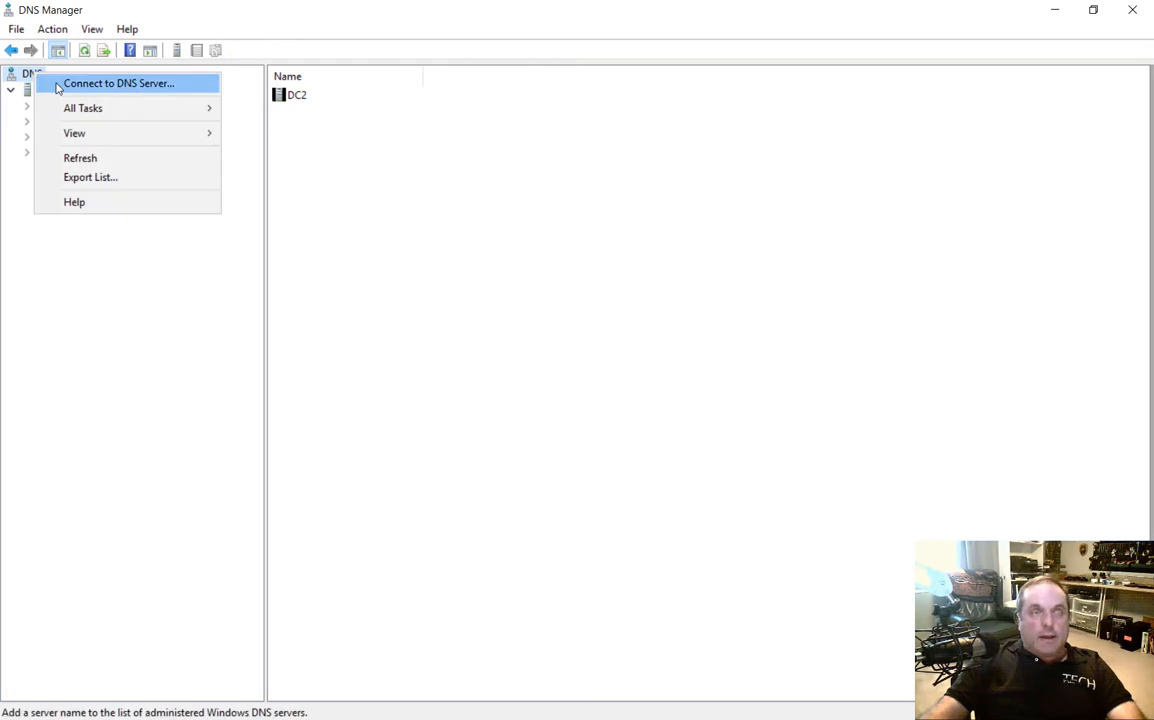
{"action": "left_click", "coordinate": [118, 84]}
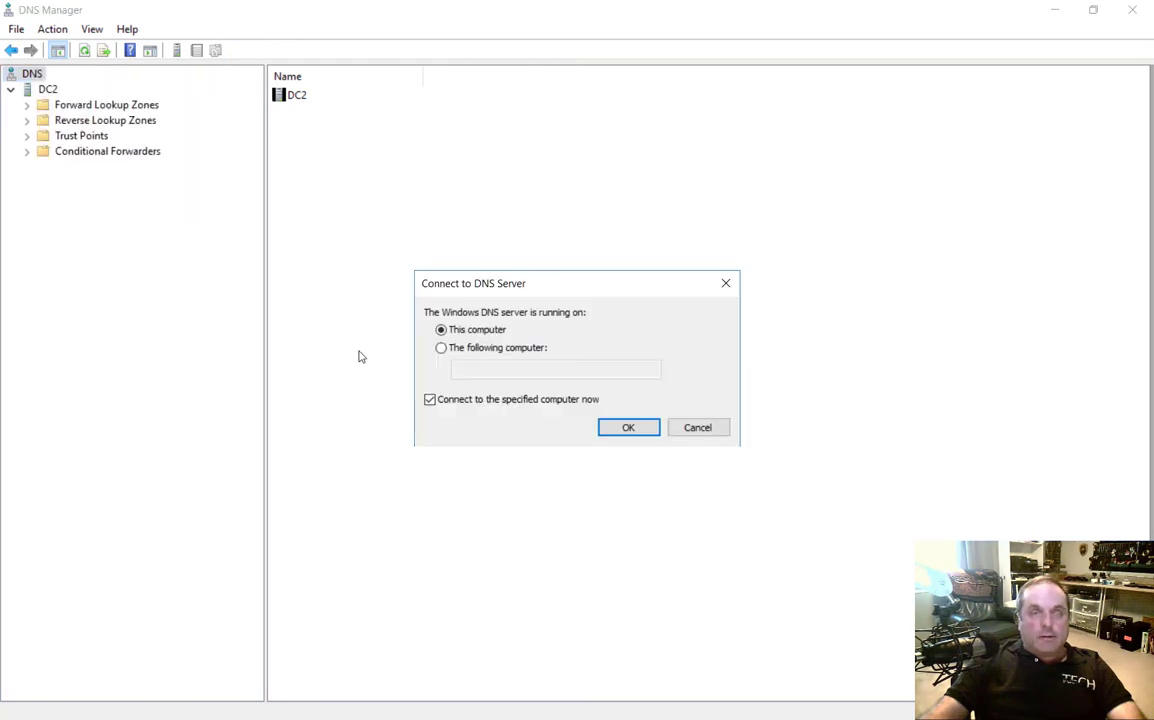
{"action": "left_click", "coordinate": [490, 348]}
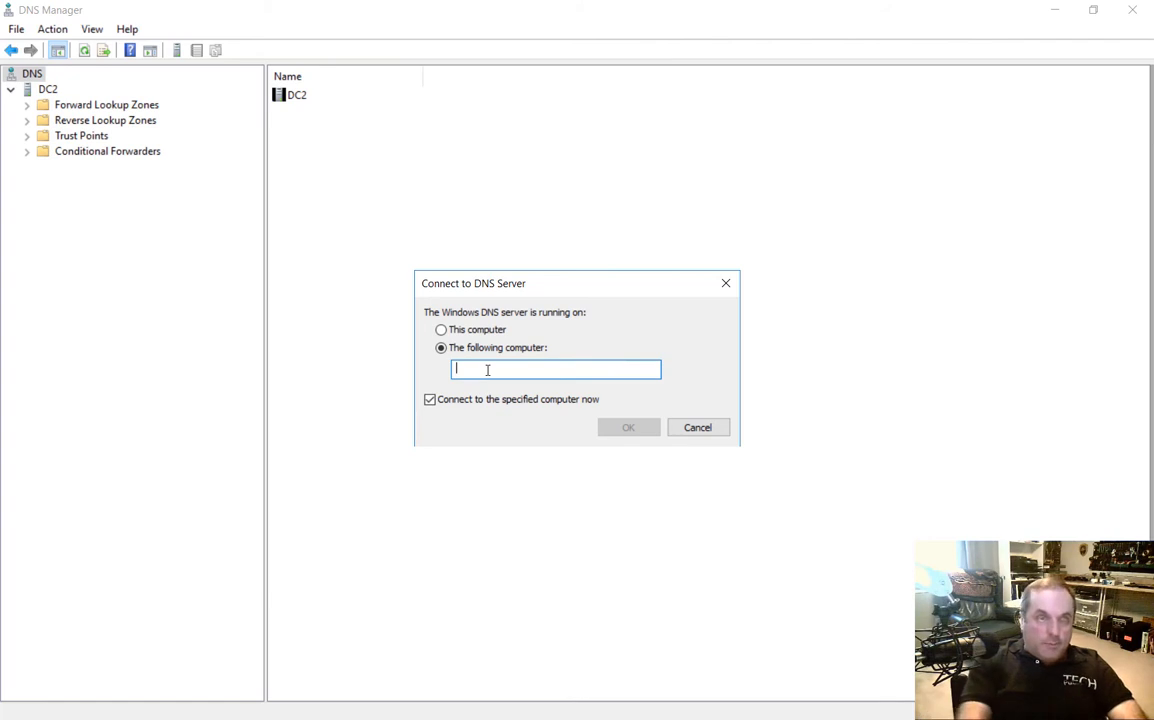
{"action": "type", "text": "DC1"}
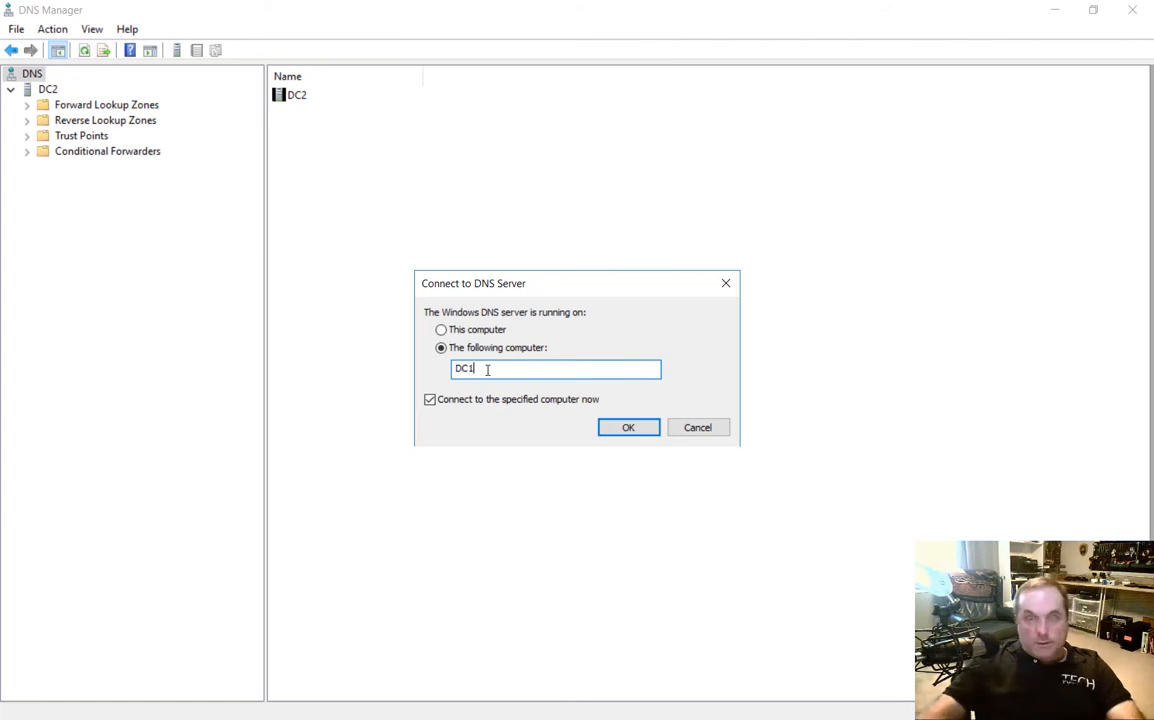
{"action": "left_click", "coordinate": [628, 429]}
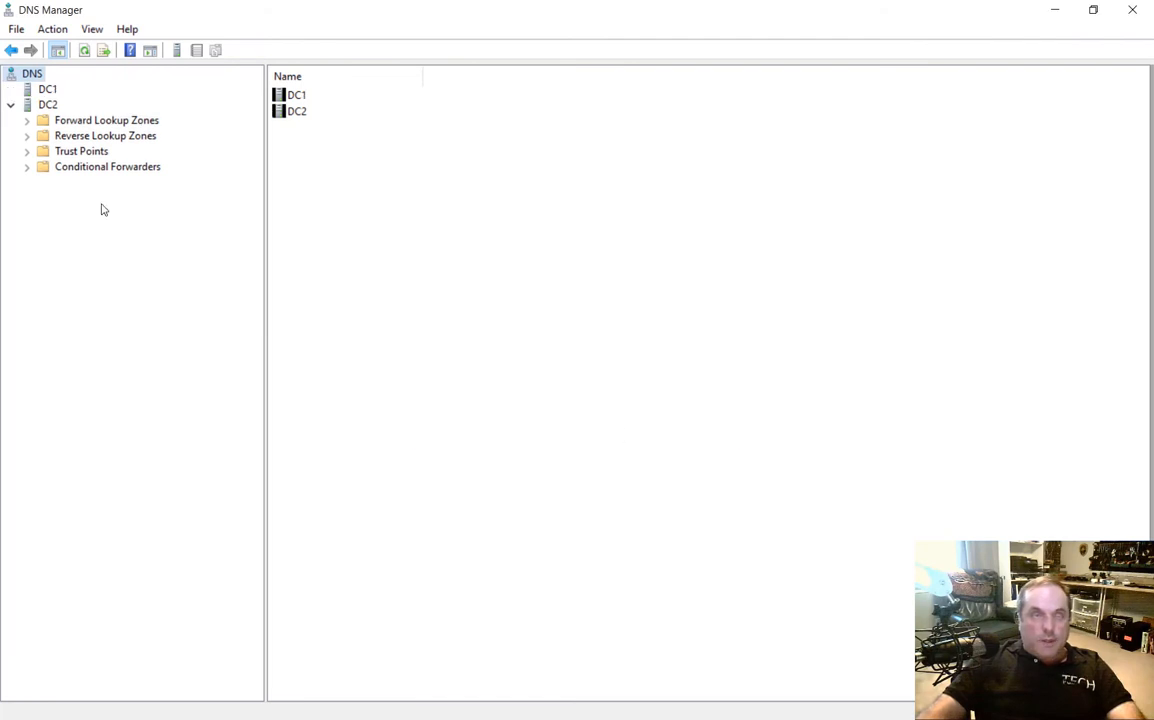
Expand the Forward Lookup Zones of DC1 (four zones) and DC2 (five zones)
{"action": "left_click", "coordinate": [45, 88]}
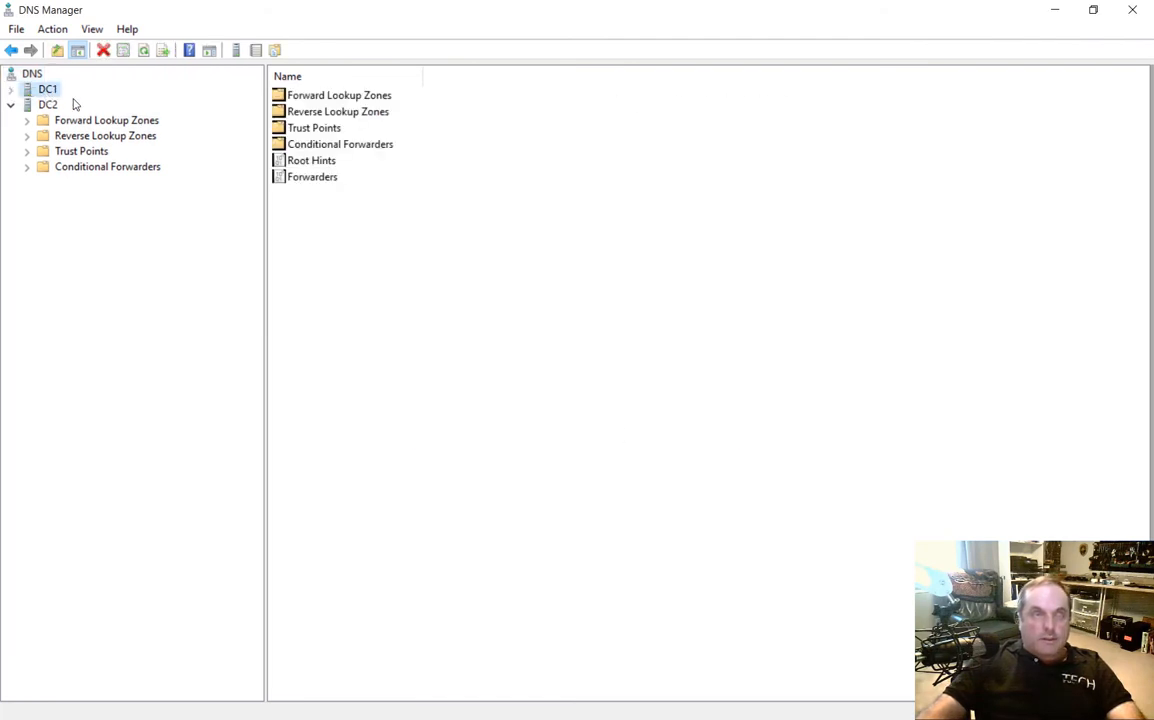
{"action": "left_click", "coordinate": [10, 89]}
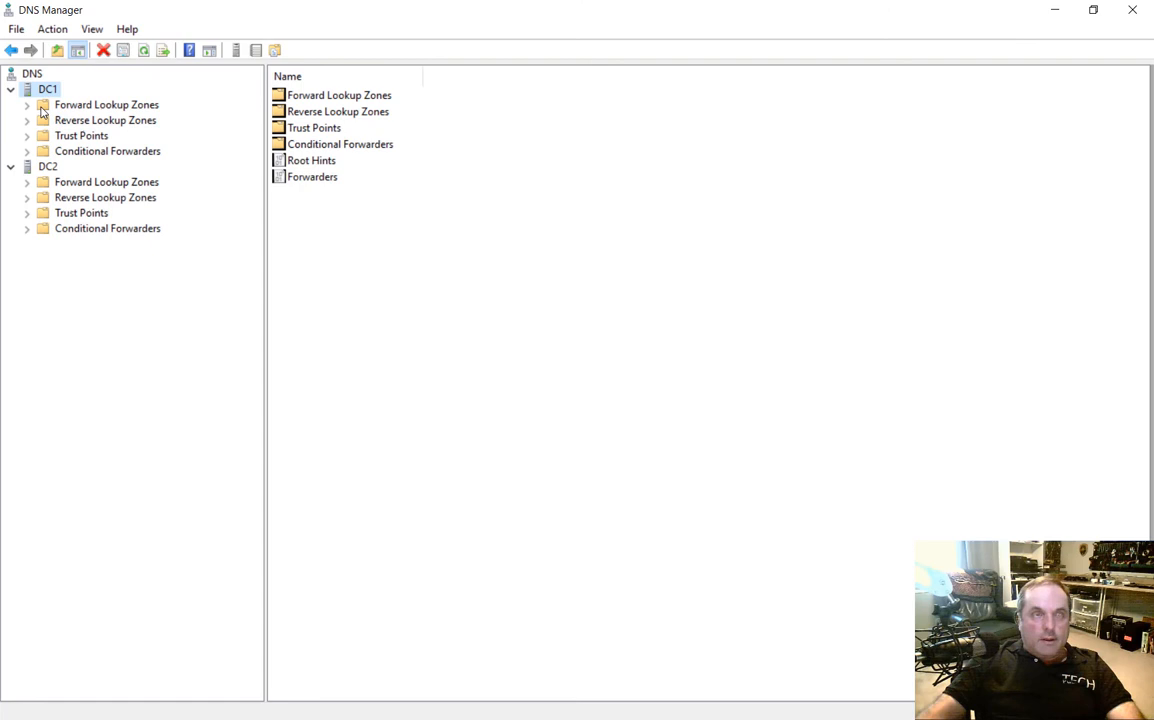
{"action": "double_click", "coordinate": [106, 104]}
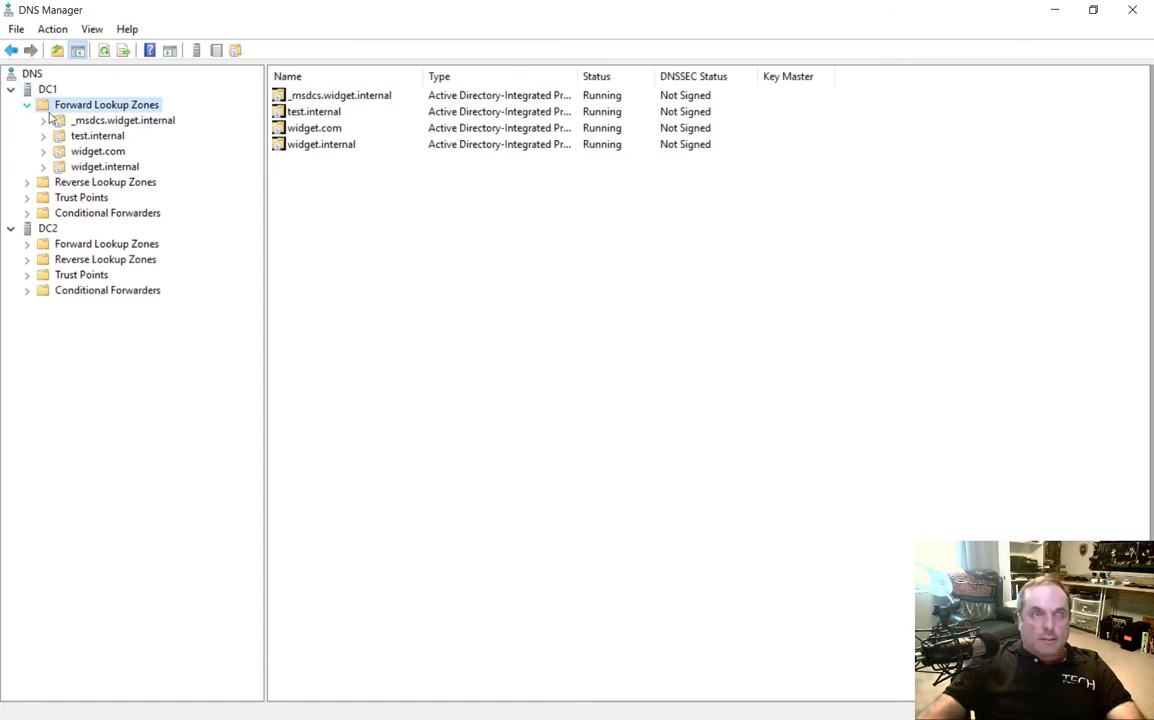
{"action": "left_click", "coordinate": [27, 244]}
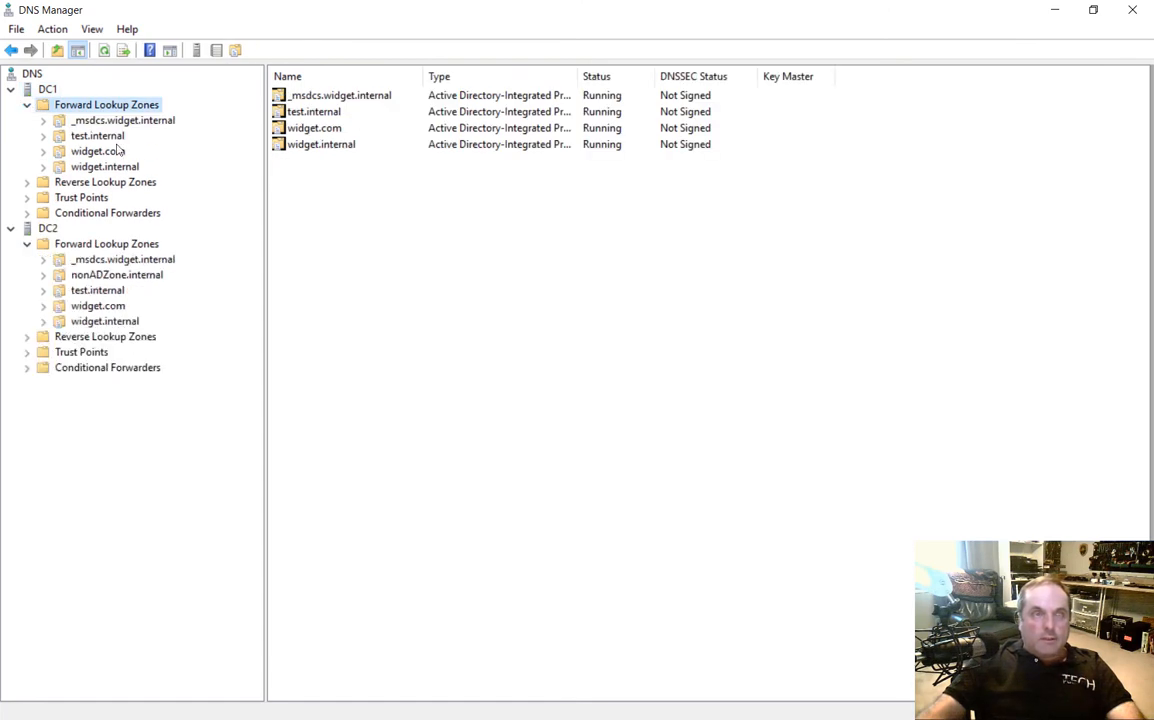